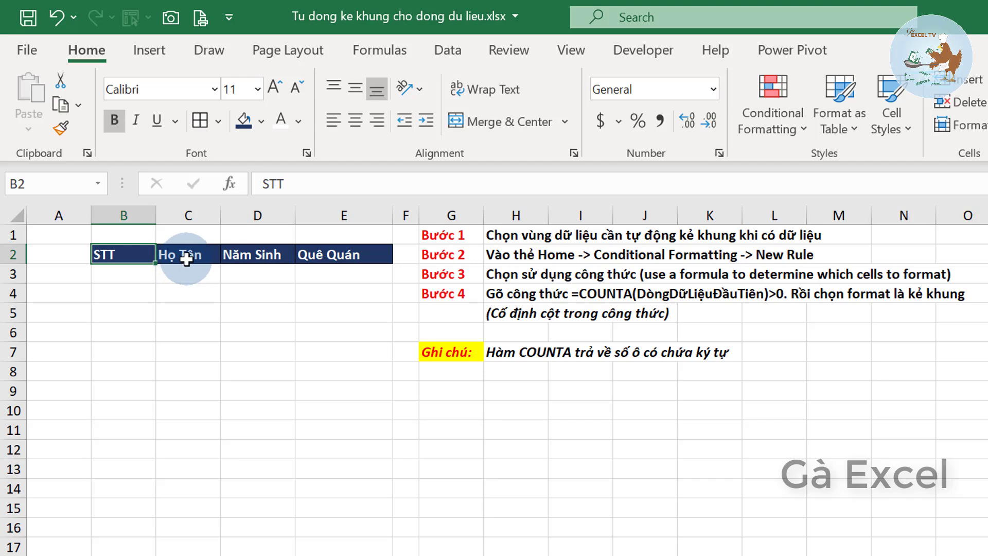
Step: Point out the Họ Tên, Năm Sinh and Quê Quán headers and the empty data area below
click(197, 256)
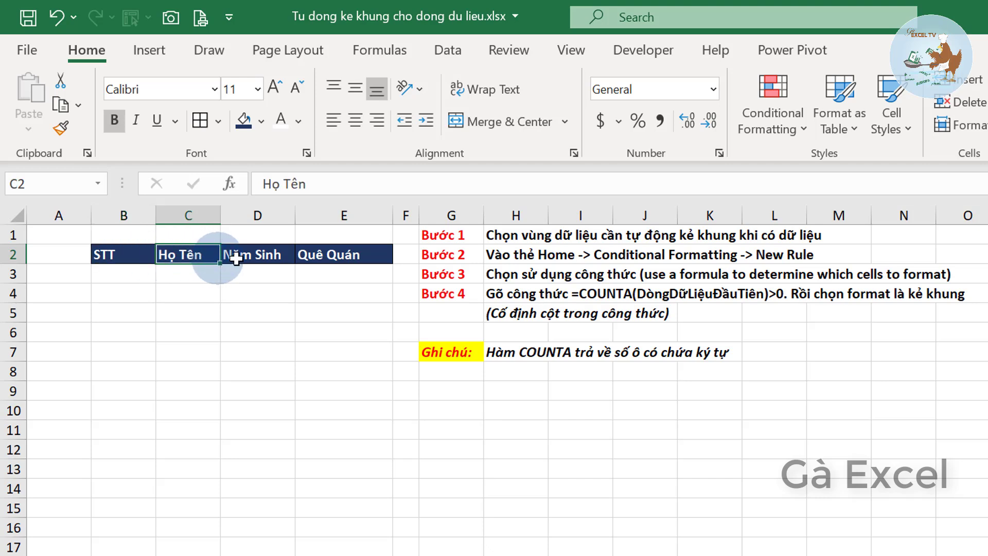
click(242, 258)
click(352, 252)
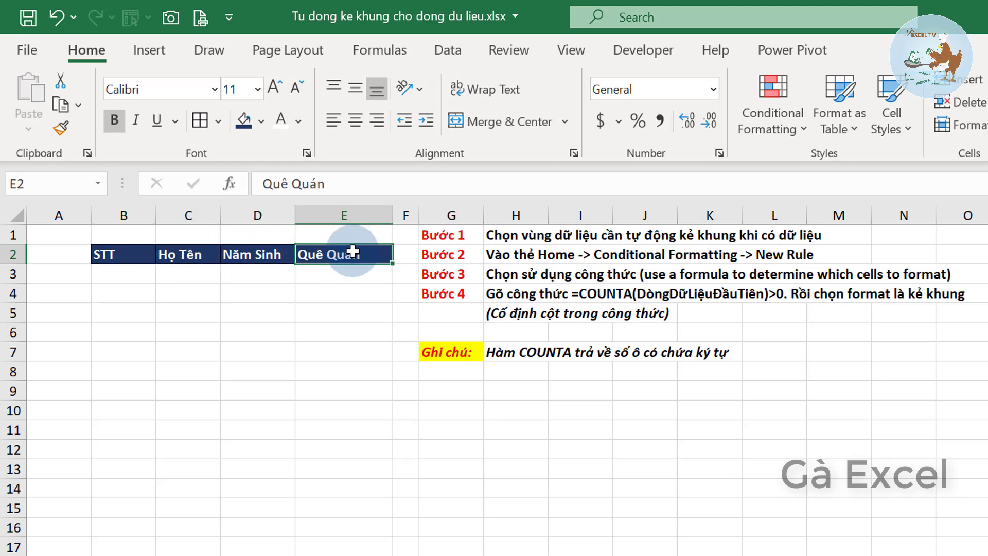
drag(119, 271, 347, 342)
click(197, 326)
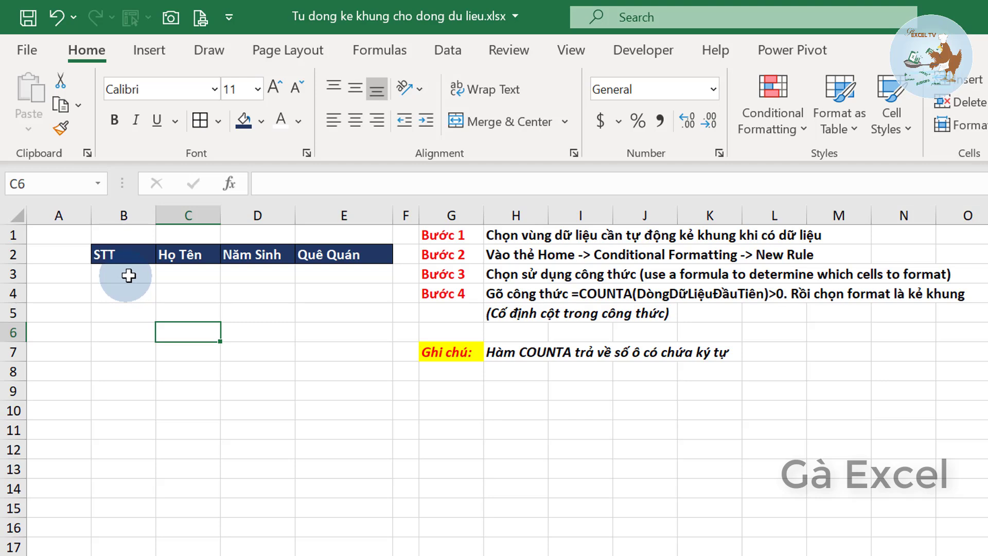
Step: Enter sample values Gà Excel in C3 and 1990 in D4
drag(129, 275, 360, 274)
click(208, 274)
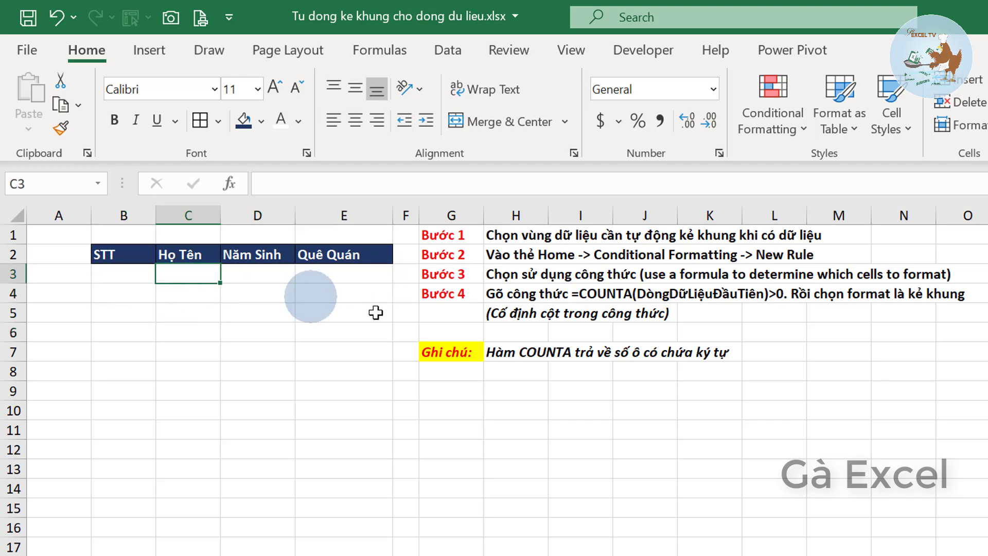
text(Gà Excel)
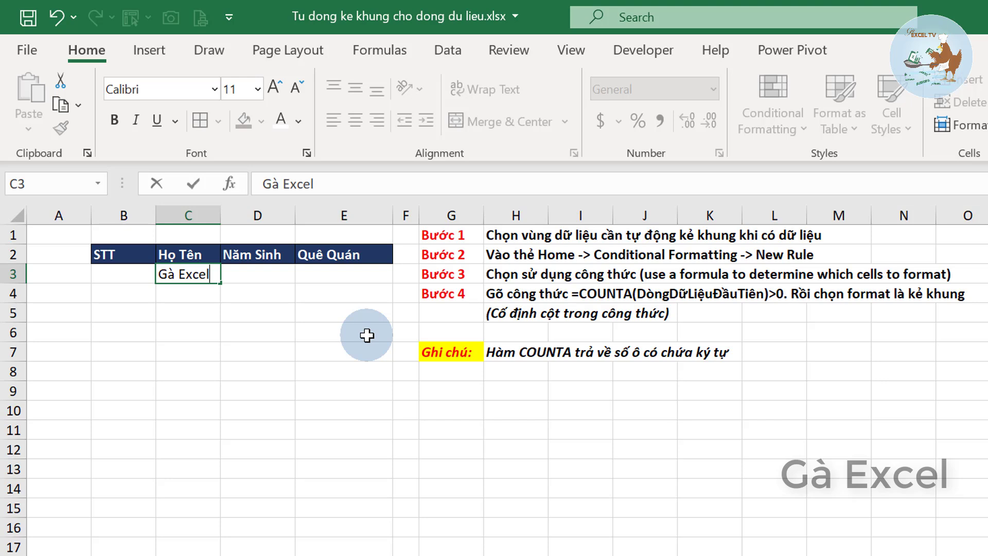
drag(121, 273, 374, 279)
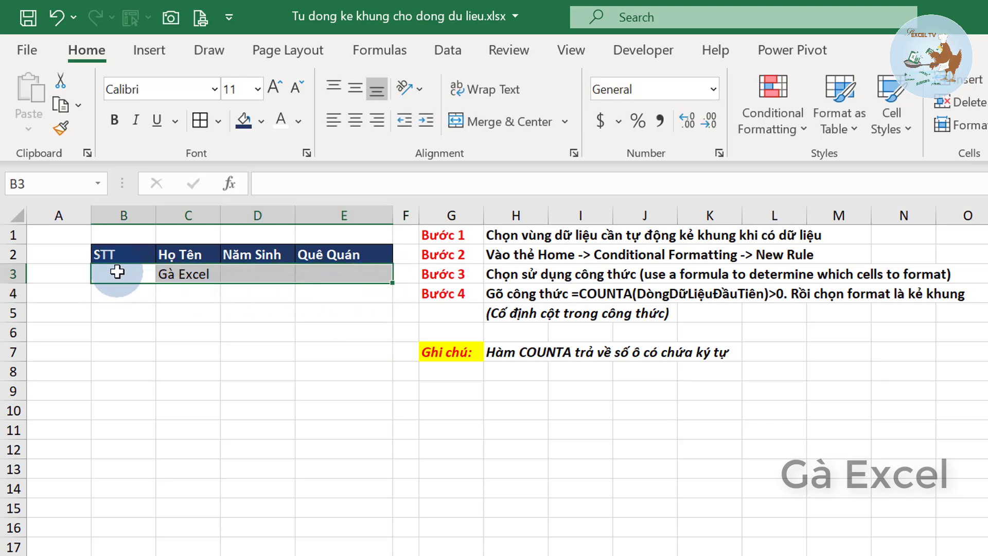
click(258, 288)
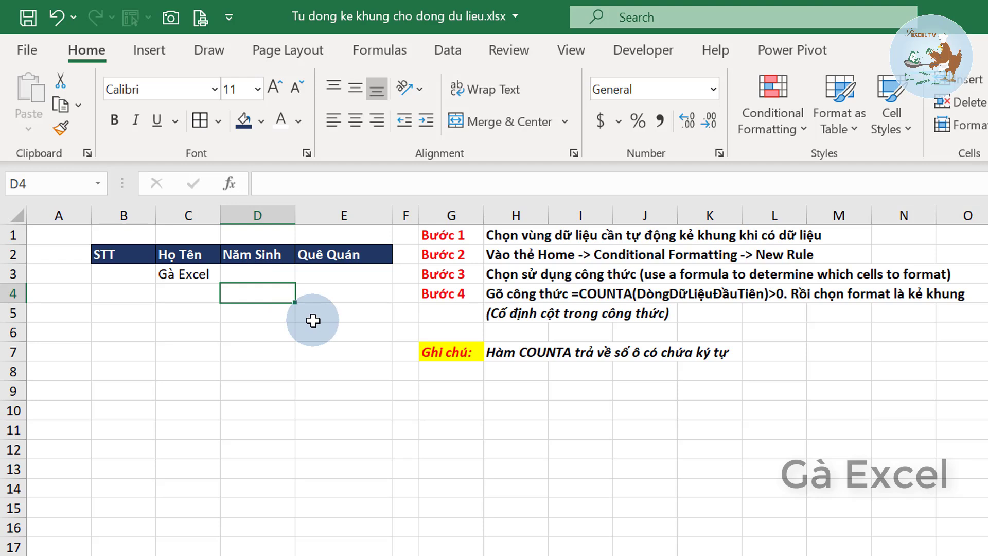
text(1990)
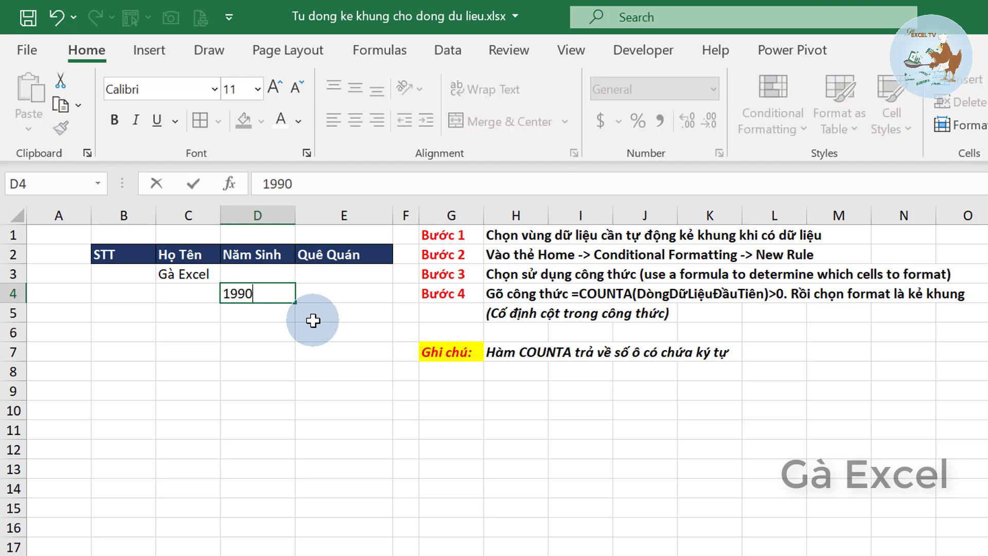
key(Return)
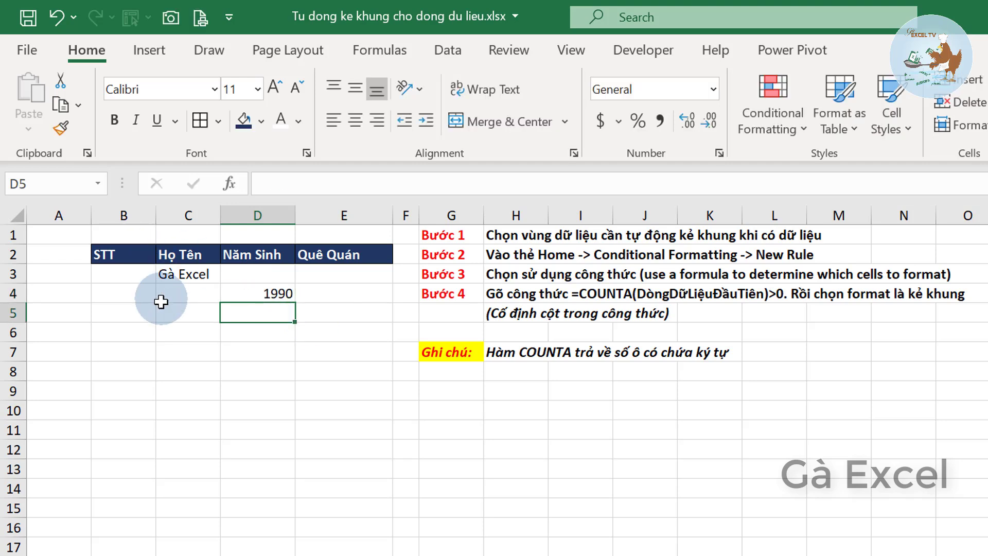
Step: Delete the sample entries Gà Excel and 1990, returning to C3
mouse_move(123, 293)
mouse_down()
mouse_move(325, 284)
mouse_move(128, 286)
mouse_move(179, 281)
mouse_up()
drag(236, 294, 278, 294)
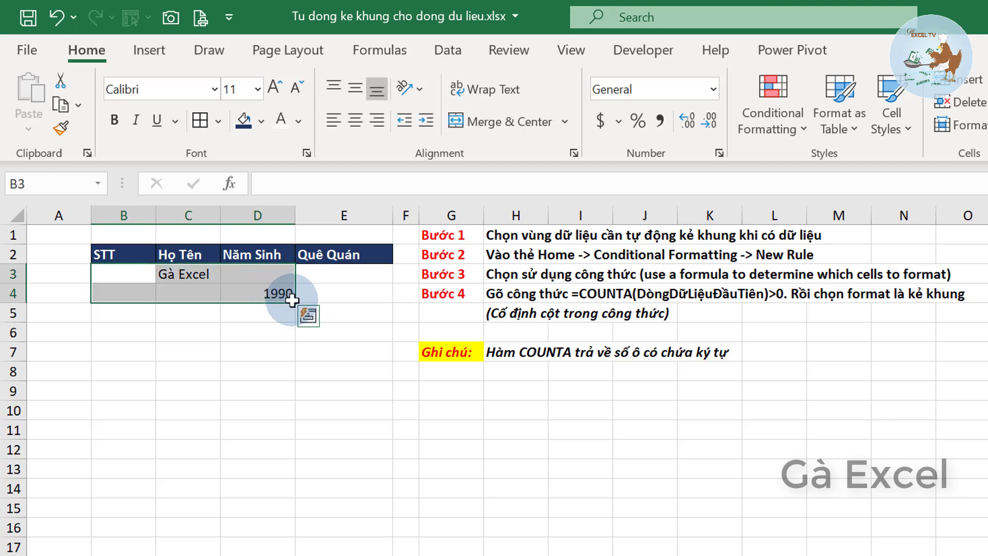
key(Delete)
click(196, 278)
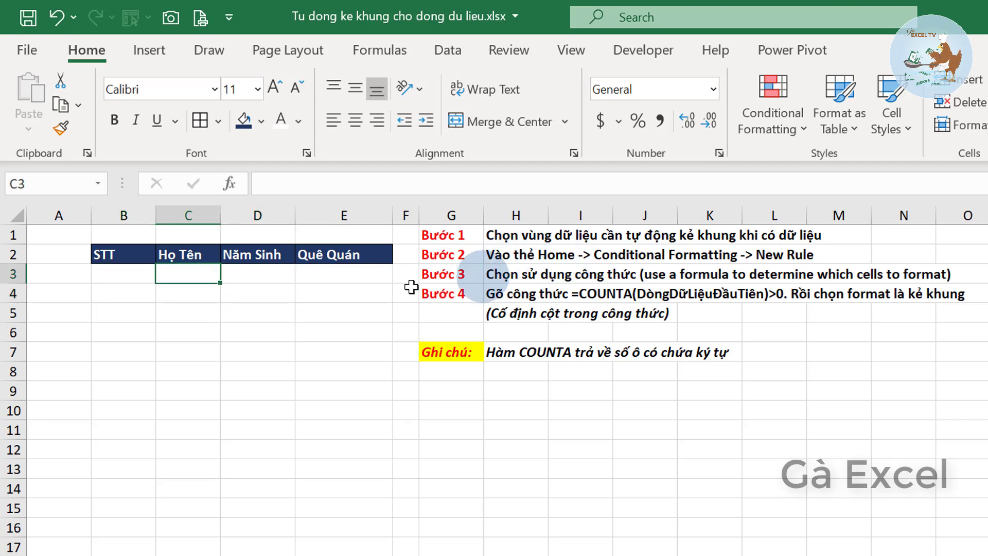
Step: Select B3:E15 and start a new conditional formatting rule of the formula type
mouse_move(129, 266)
mouse_down()
mouse_move(352, 420)
mouse_move(366, 504)
mouse_up()
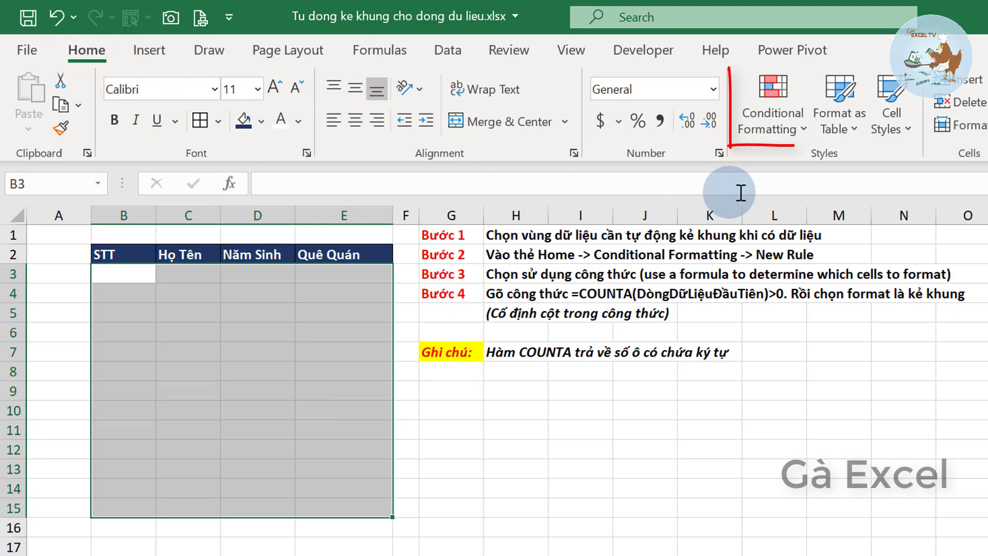
click(801, 143)
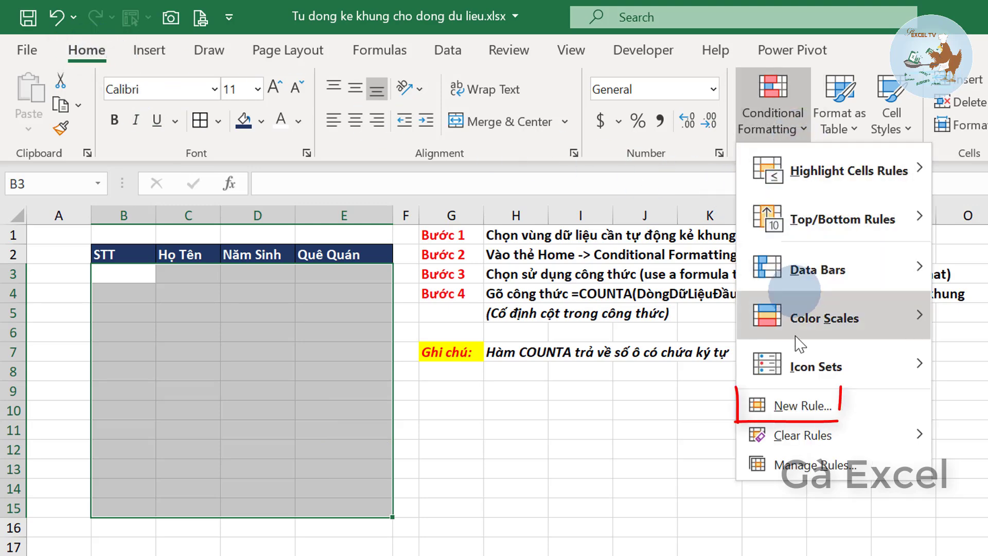
click(788, 408)
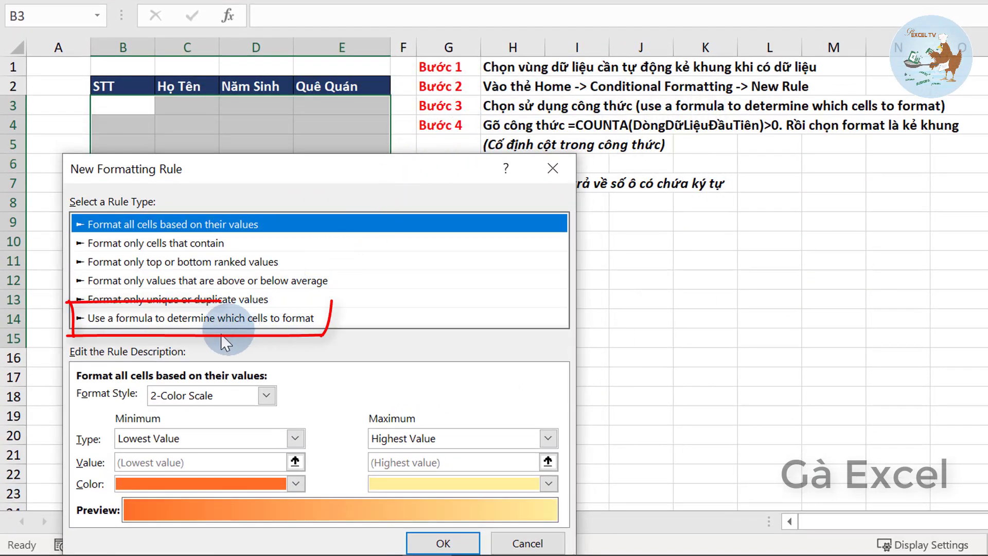
click(212, 319)
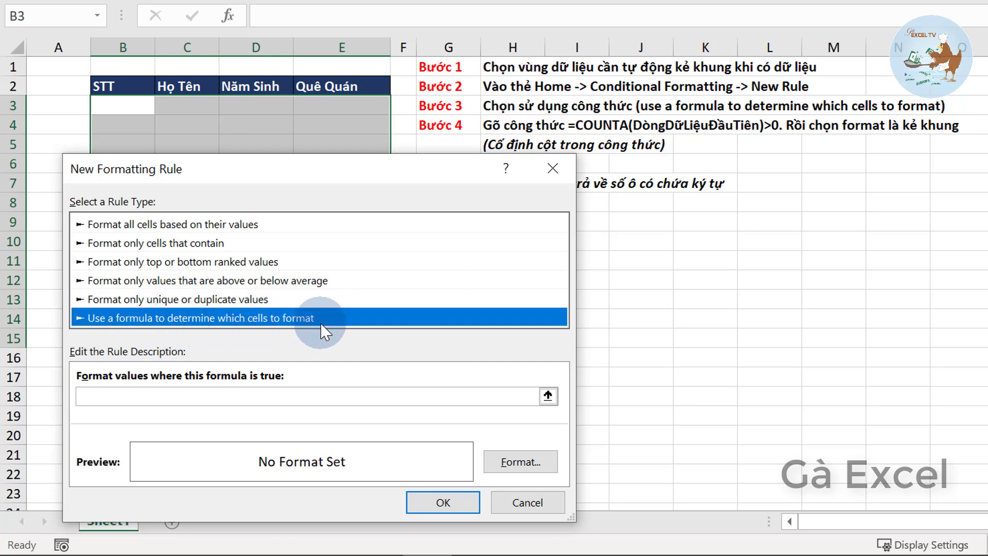
Step: Enter =COUNTA( with the range $B$3:$E$3, annotating that the rule runs down the rows
click(190, 395)
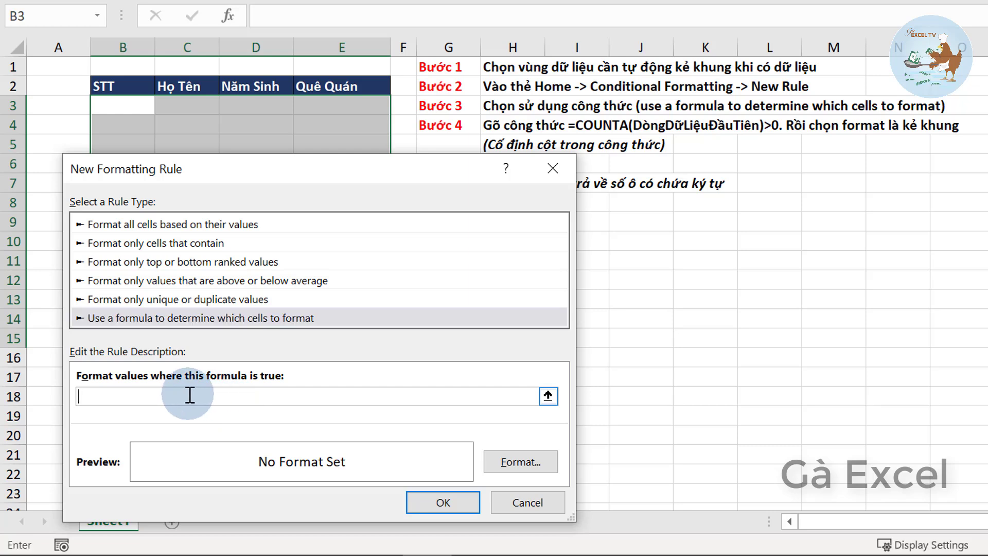
text(=)
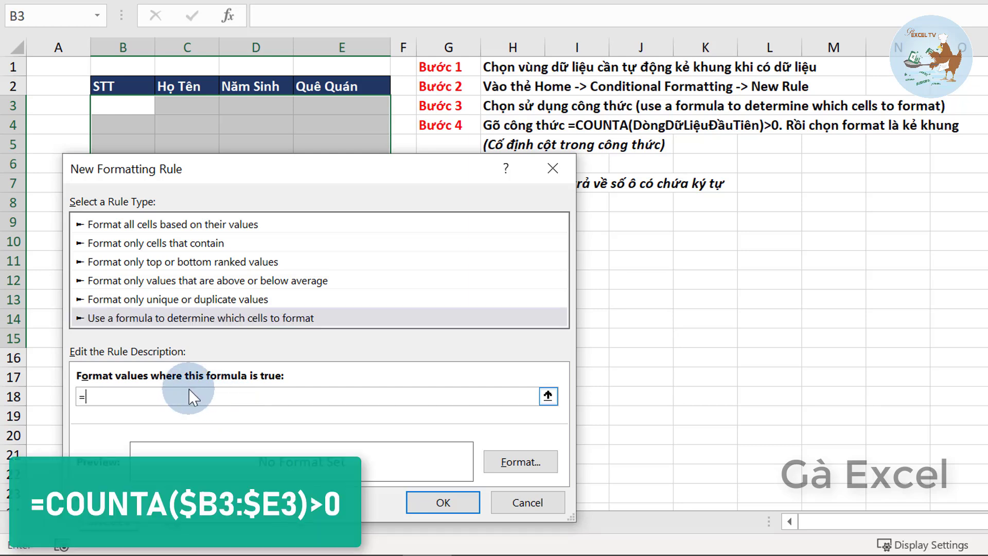
text(COUNT)
text(A()
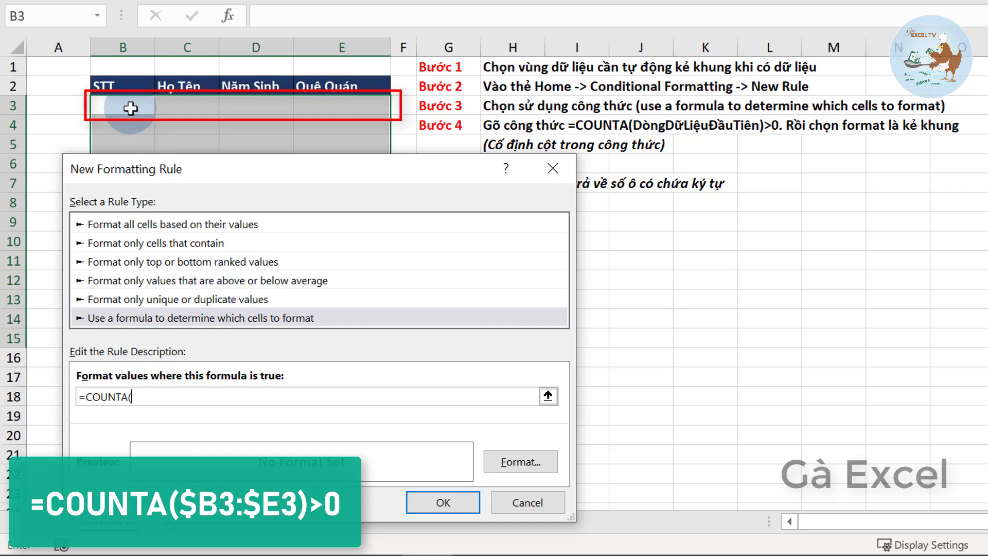
drag(133, 106, 333, 108)
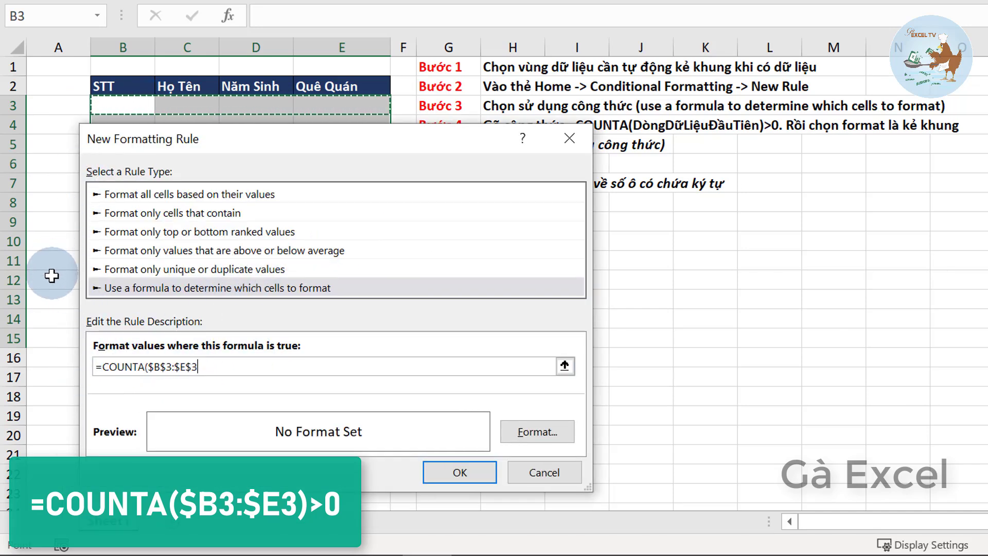
drag(54, 113, 54, 285)
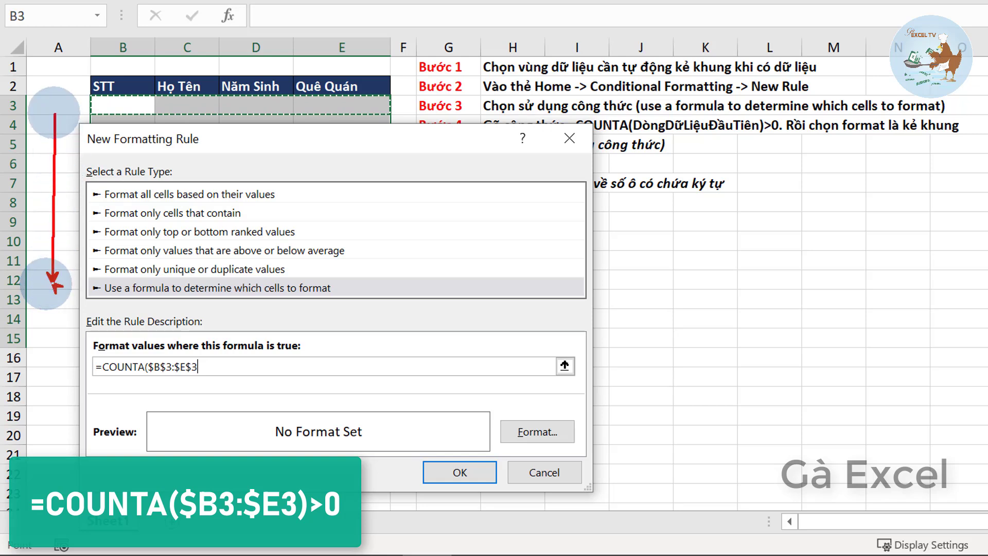
drag(52, 108, 52, 285)
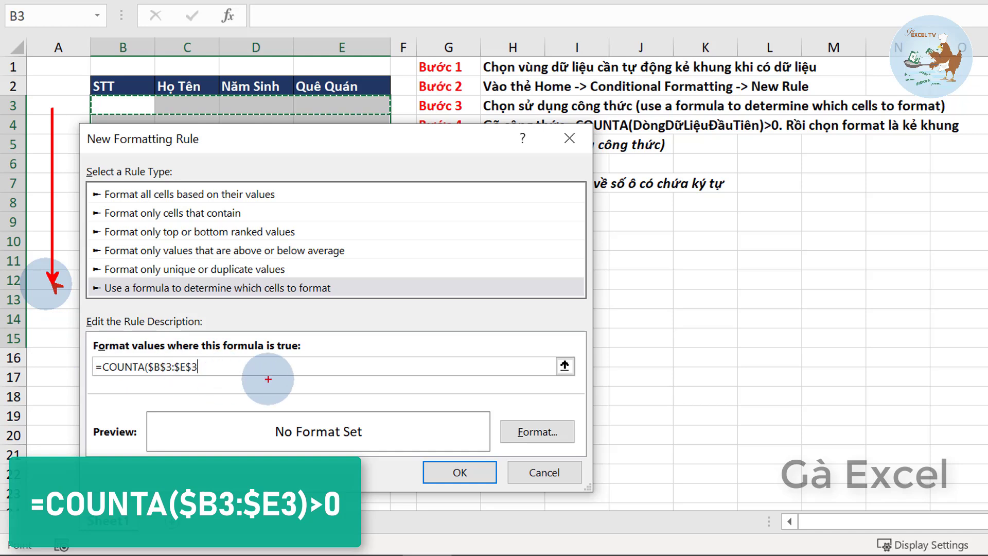
Step: Change the reference to $B3:$E3 with F4 and finish the formula with )>0
key(Escape)
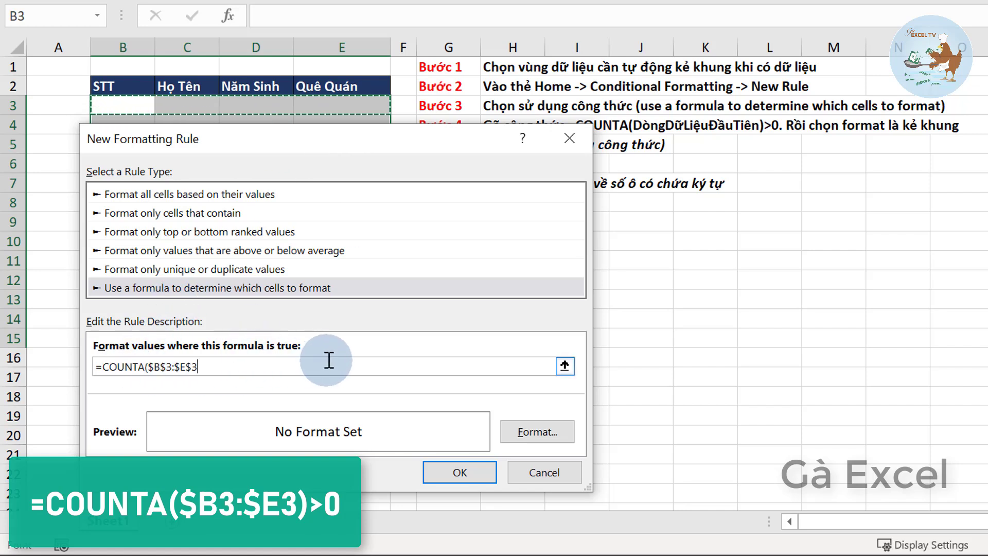
key(F4)
key(F4)
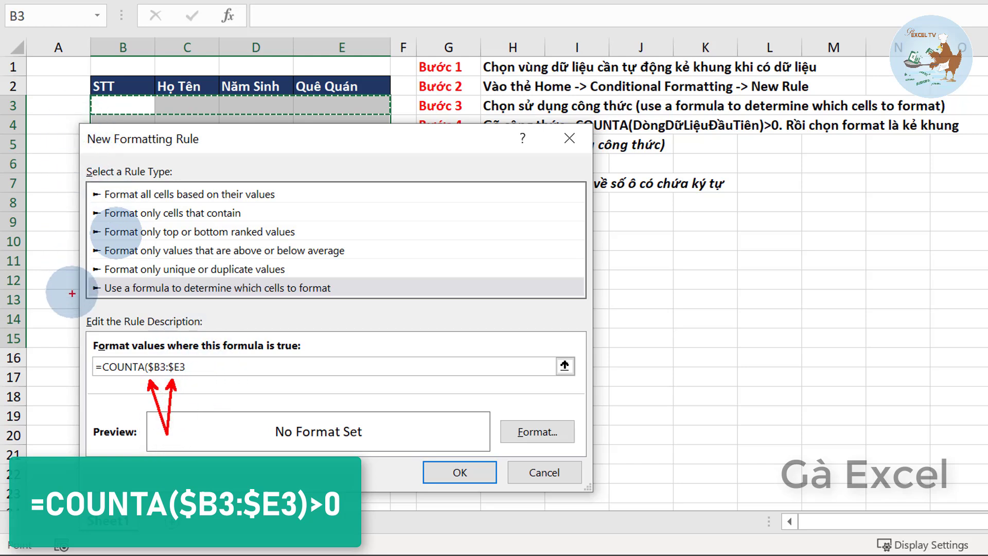
drag(60, 284, 61, 103)
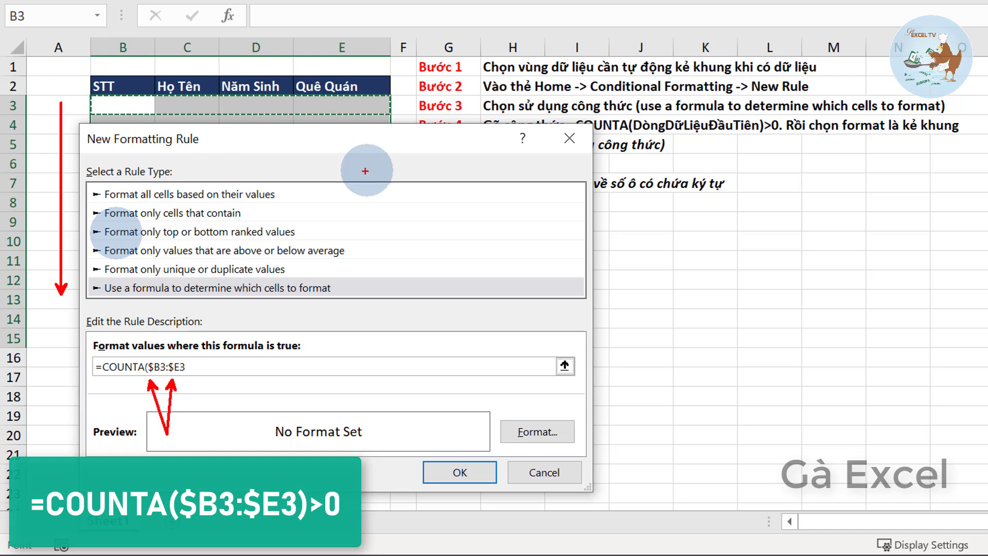
click(216, 367)
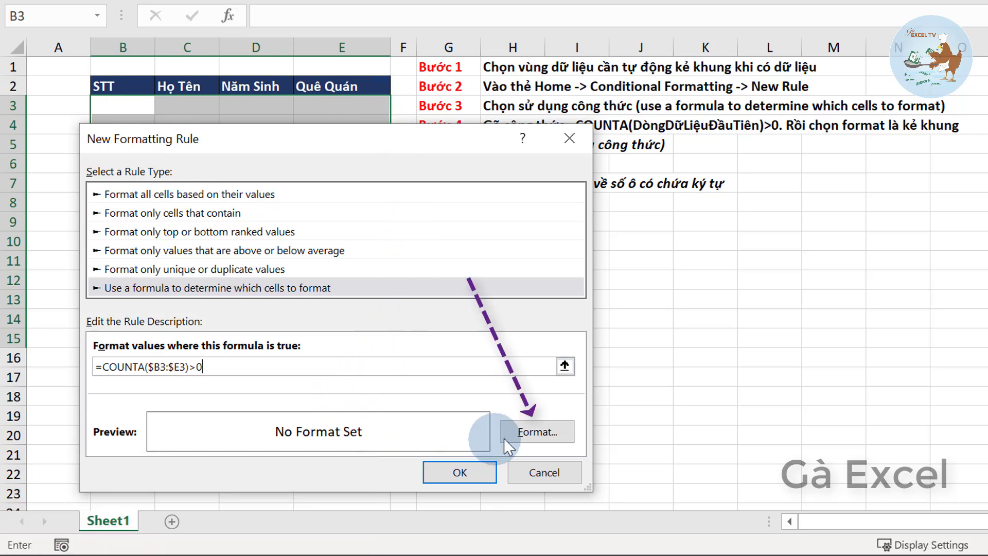
Step: Give the rule a red dash-dot outline border in Format Cells and confirm it
click(523, 435)
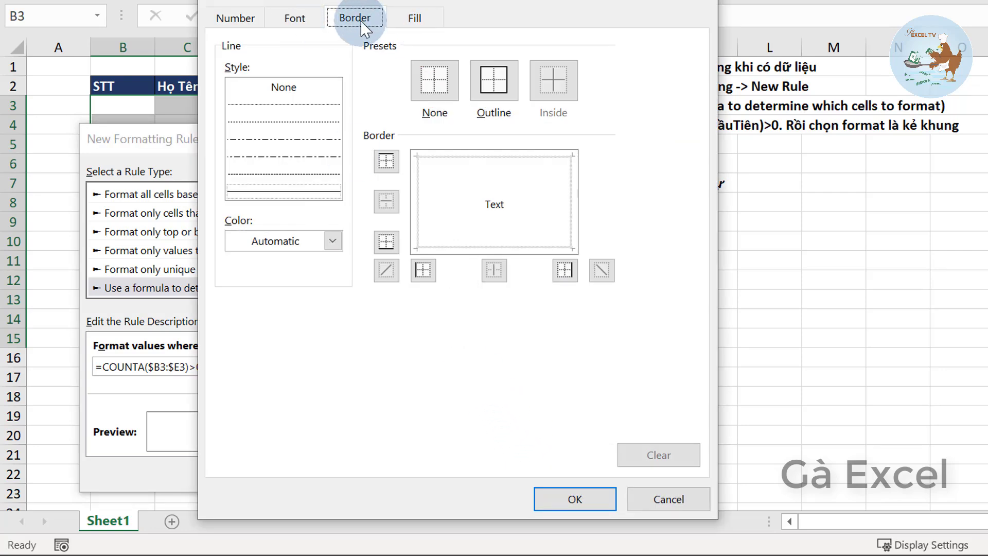
click(494, 82)
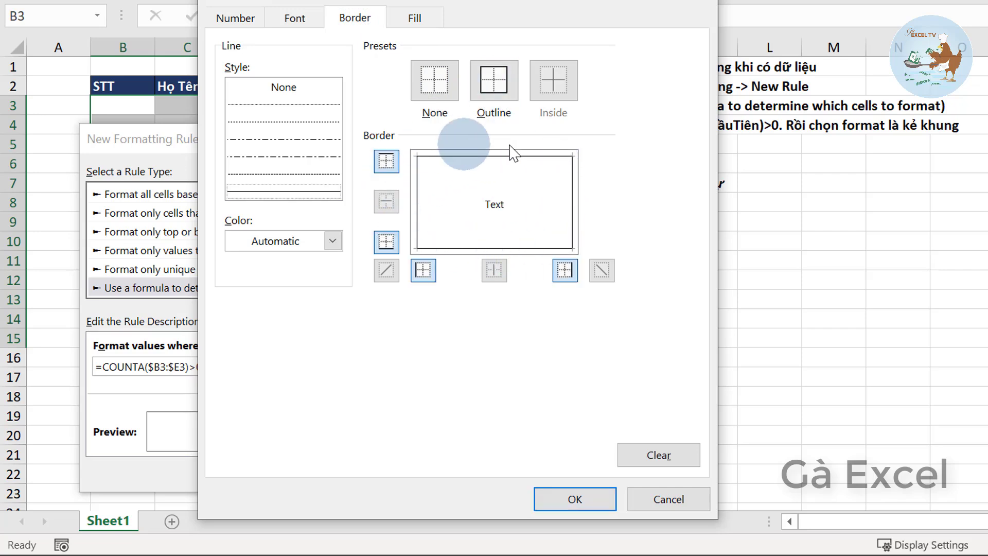
click(317, 240)
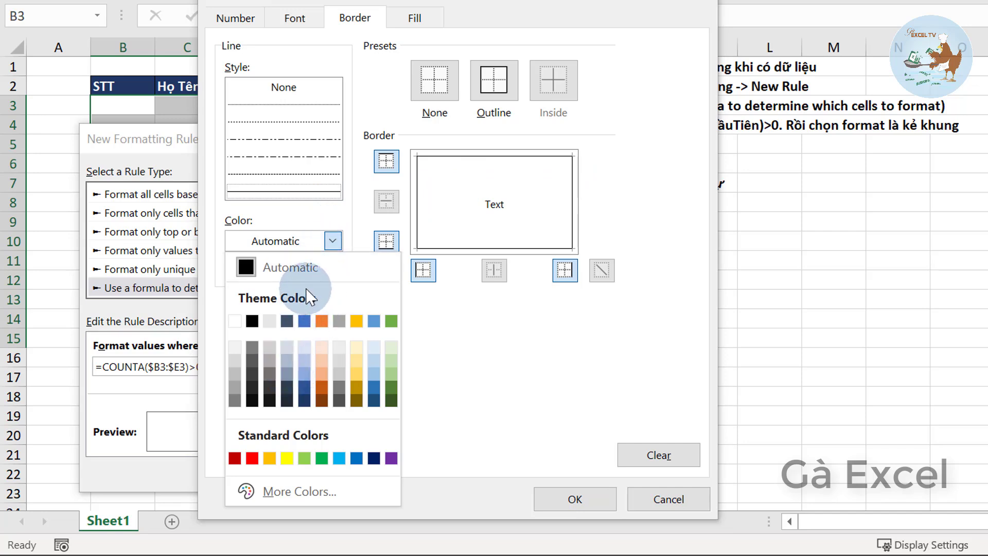
click(252, 458)
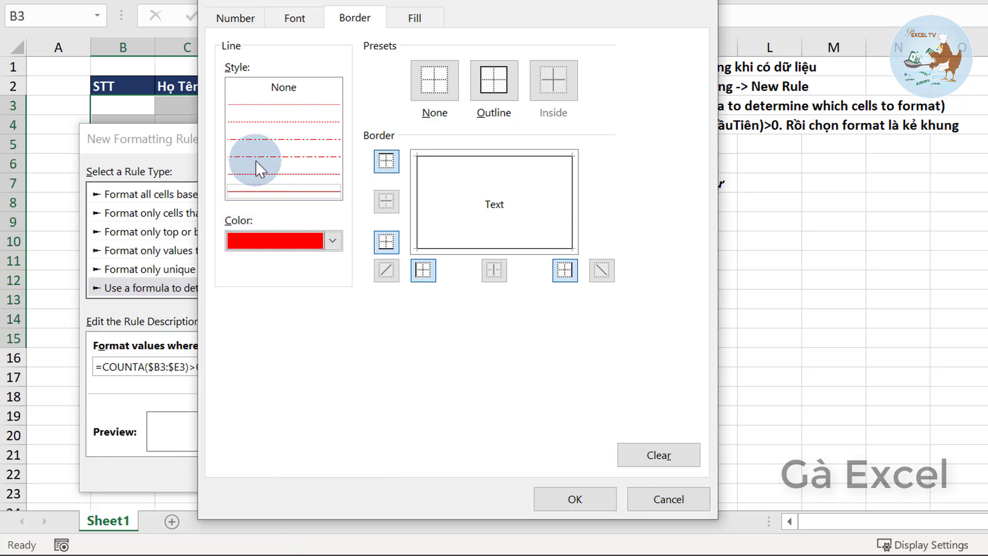
click(272, 191)
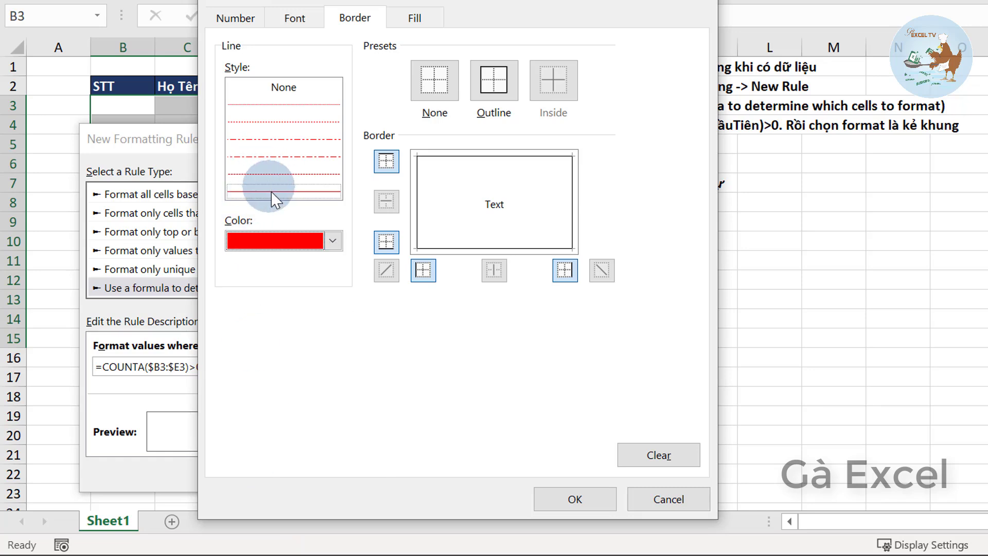
click(298, 173)
click(299, 122)
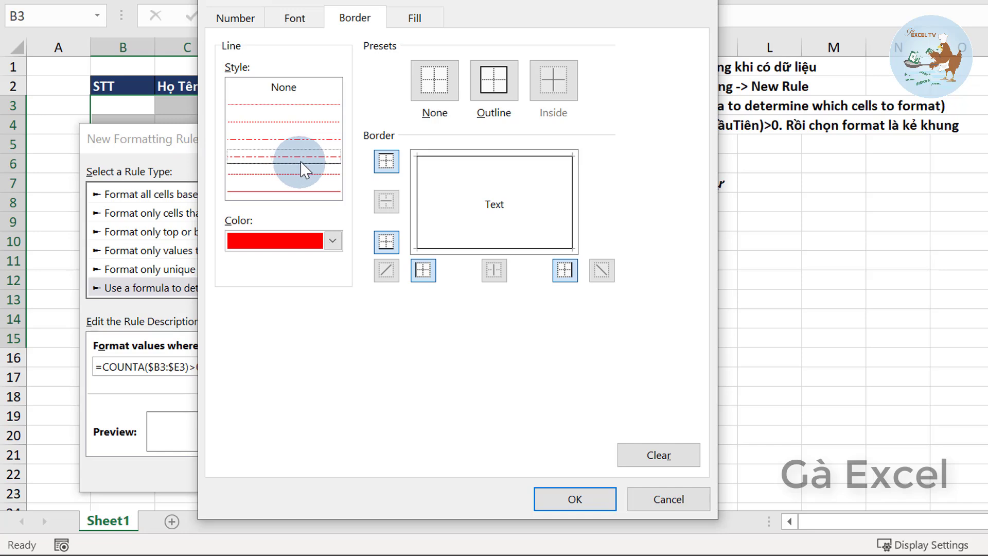
click(496, 84)
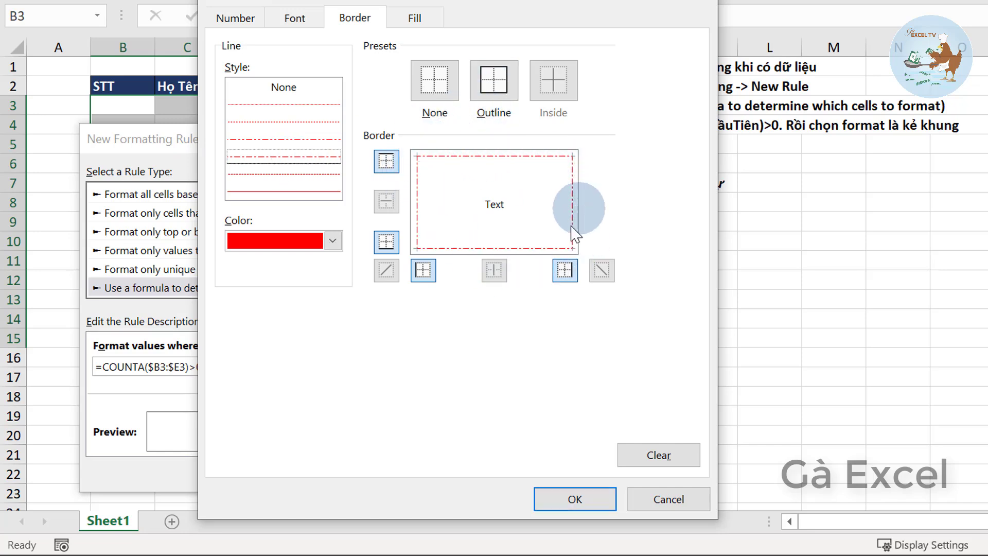
click(332, 241)
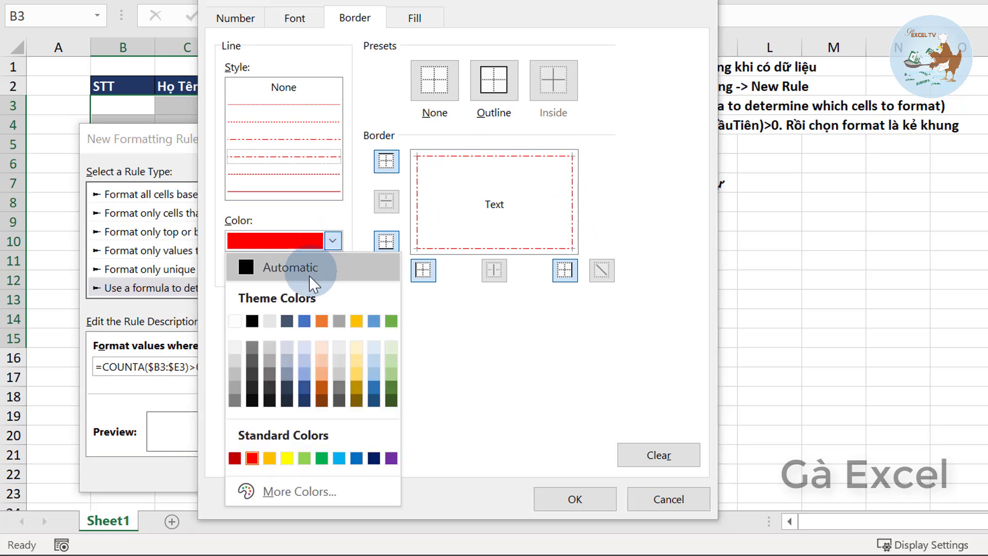
click(336, 236)
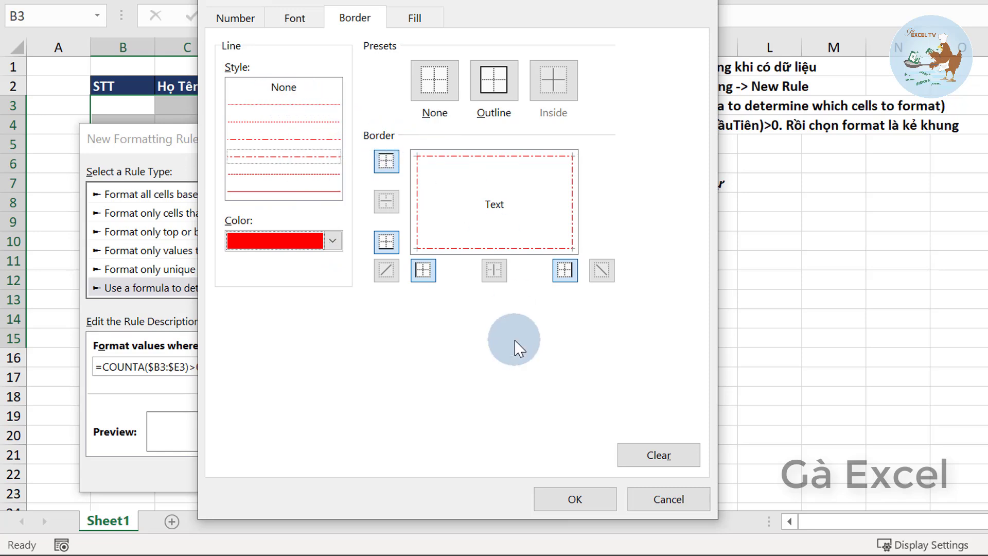
click(575, 488)
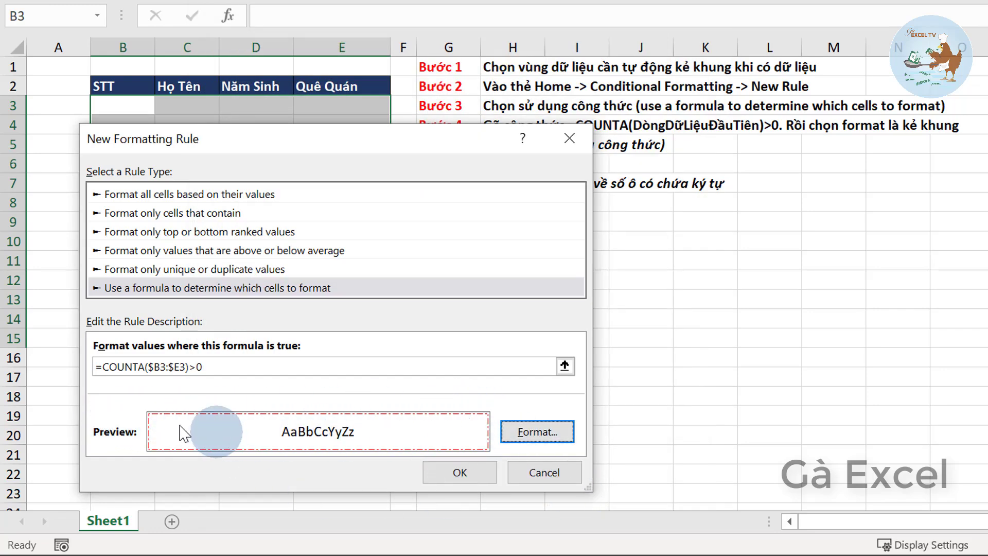
Step: Save the rule, enter Gà Excel in C3, and check row 3's new border
click(459, 471)
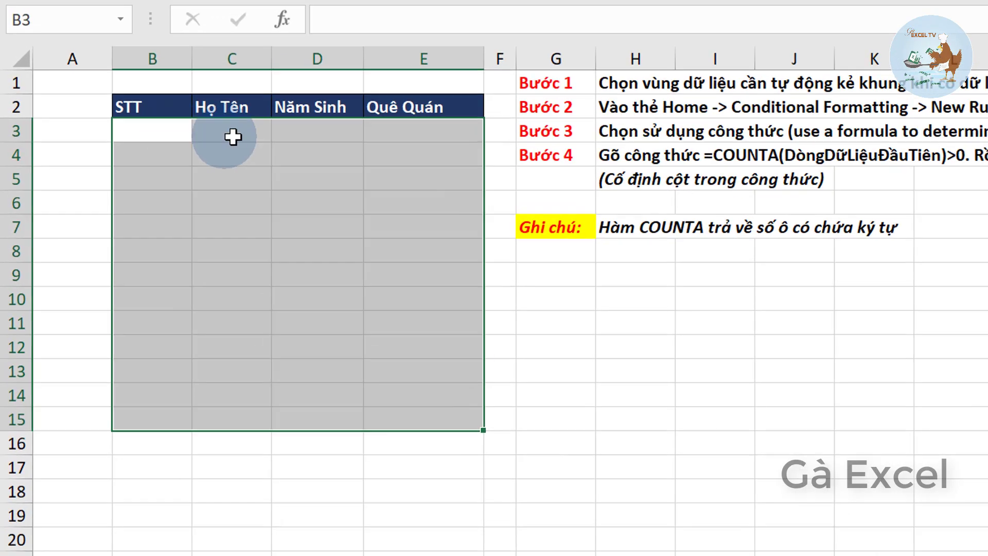
click(191, 115)
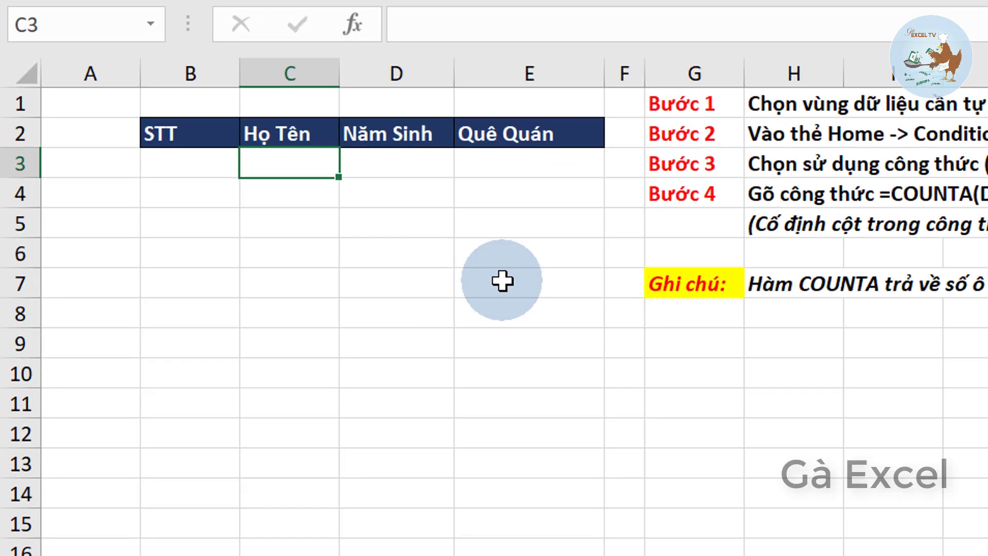
text(Gà Excel)
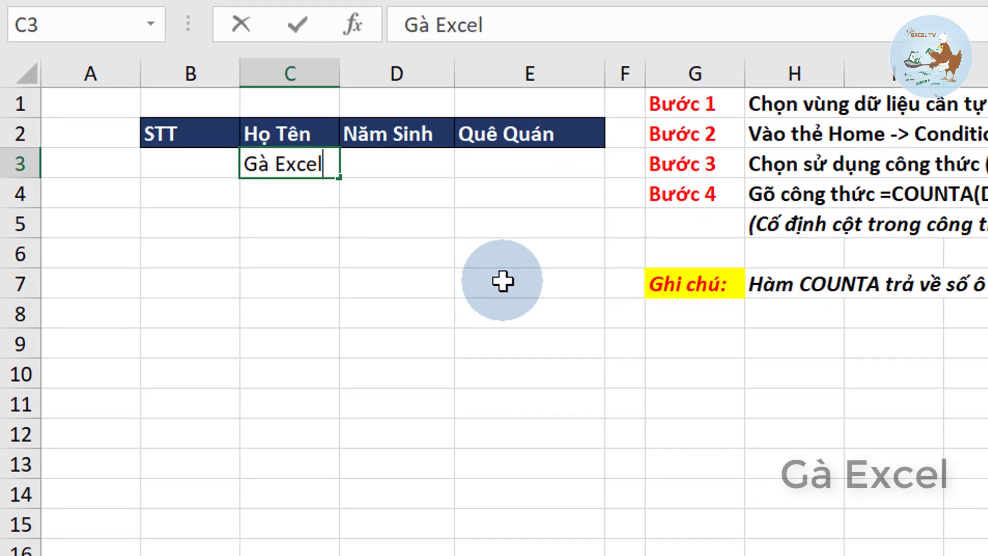
key(Return)
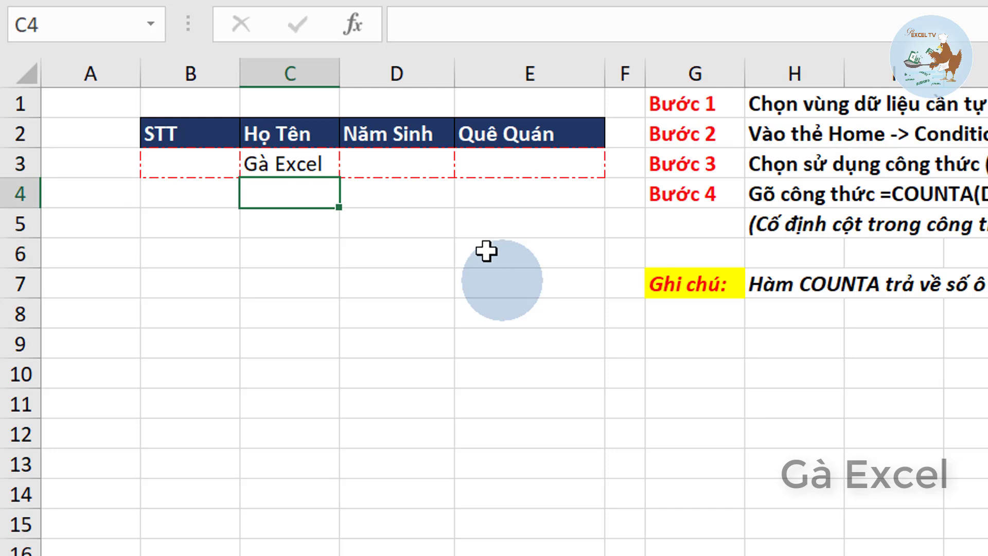
drag(216, 160, 557, 158)
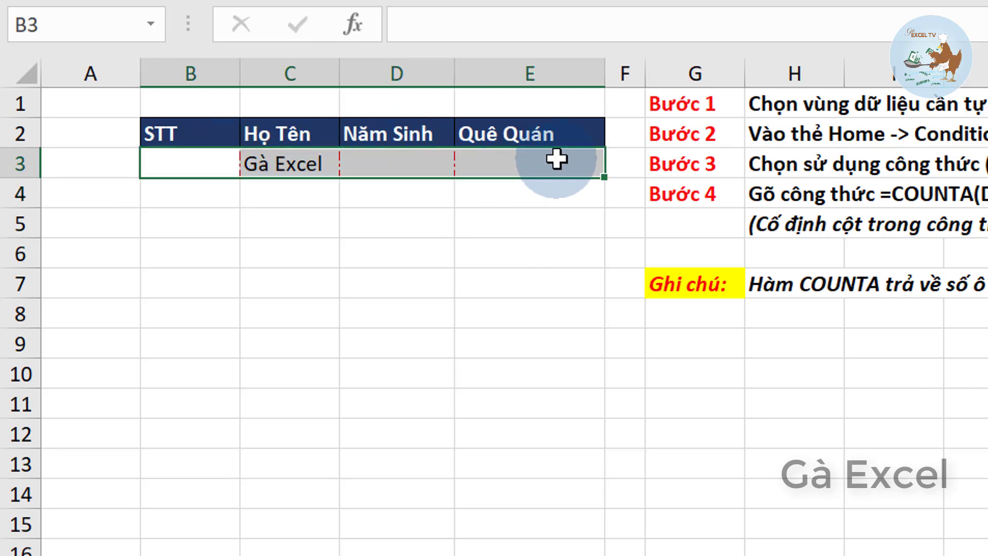
click(442, 163)
Step: Enter 1992 in D4 and check row 4's border, then select D3
click(397, 194)
text(199)
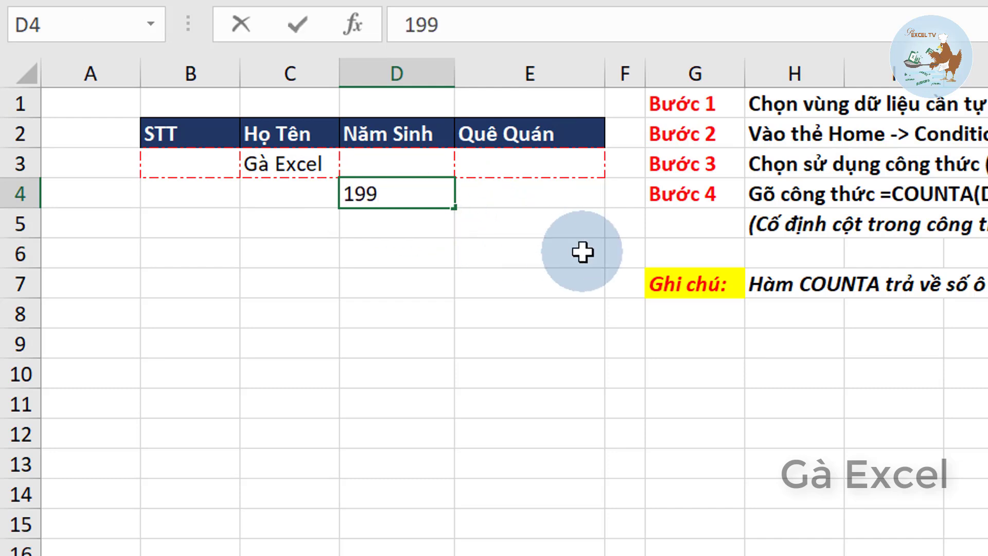
text(2)
key(Return)
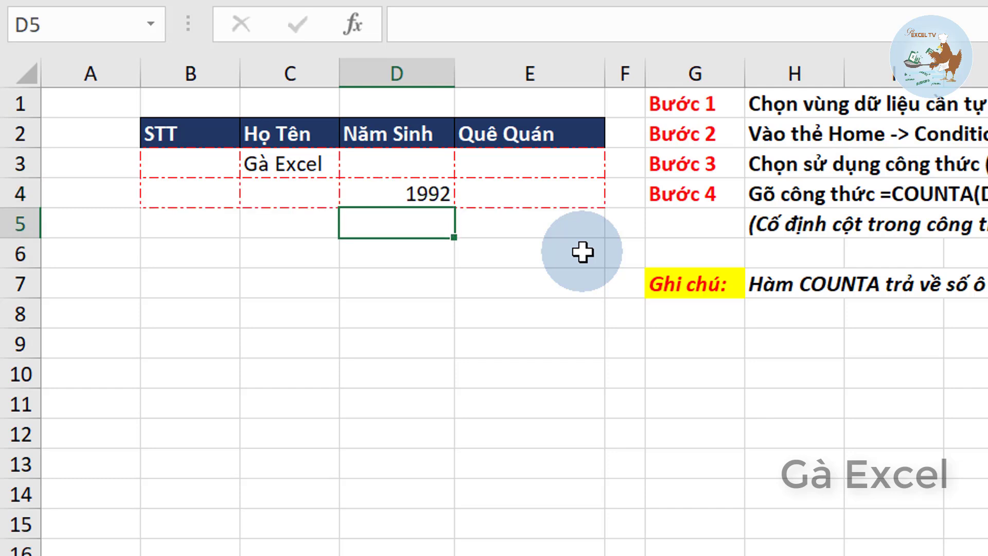
click(223, 190)
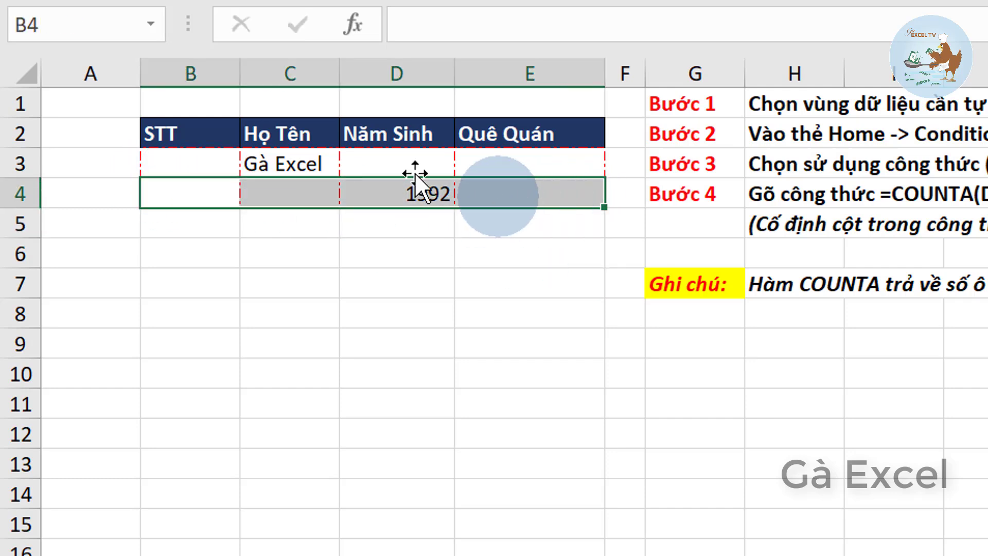
click(414, 170)
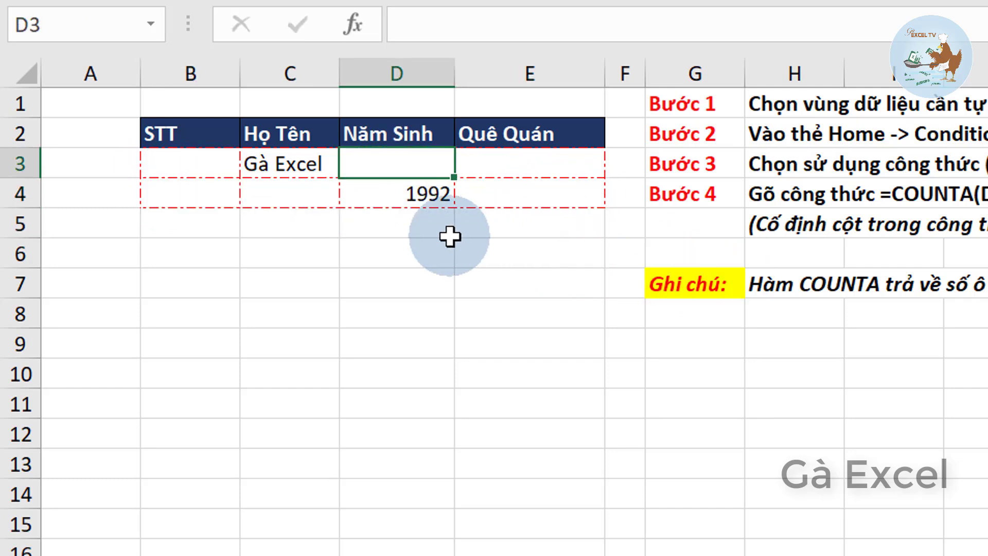
Step: Enter 1990 in D3 and hometowns Trại Gà 1 and Trại Gà 2 in E3:E4
text(1990)
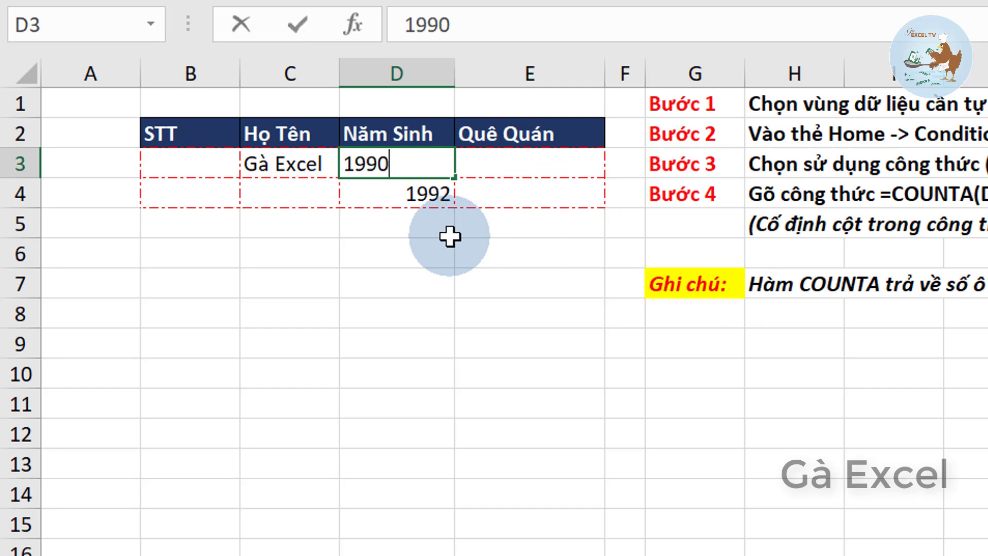
key(Tab)
text(Trại)
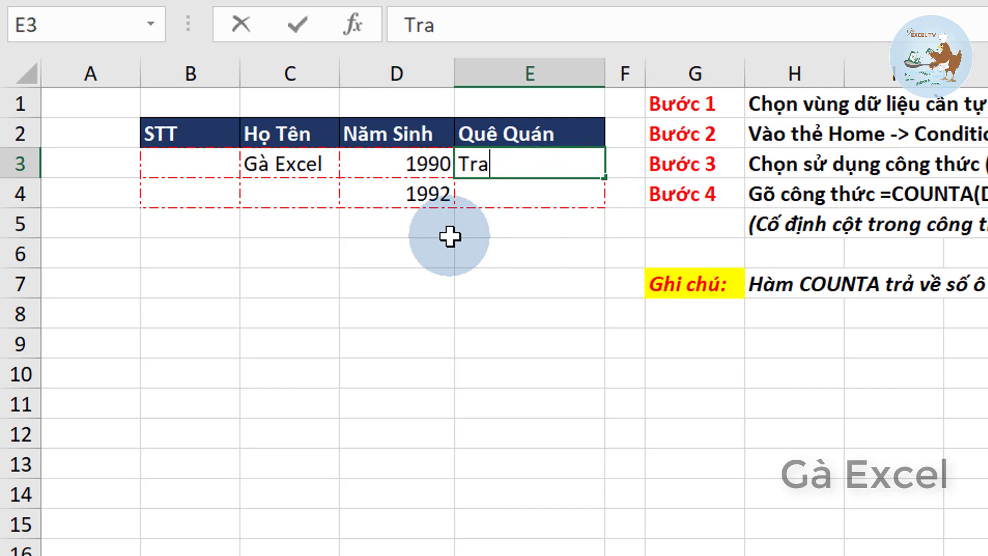
text( Gà 1)
key(Return)
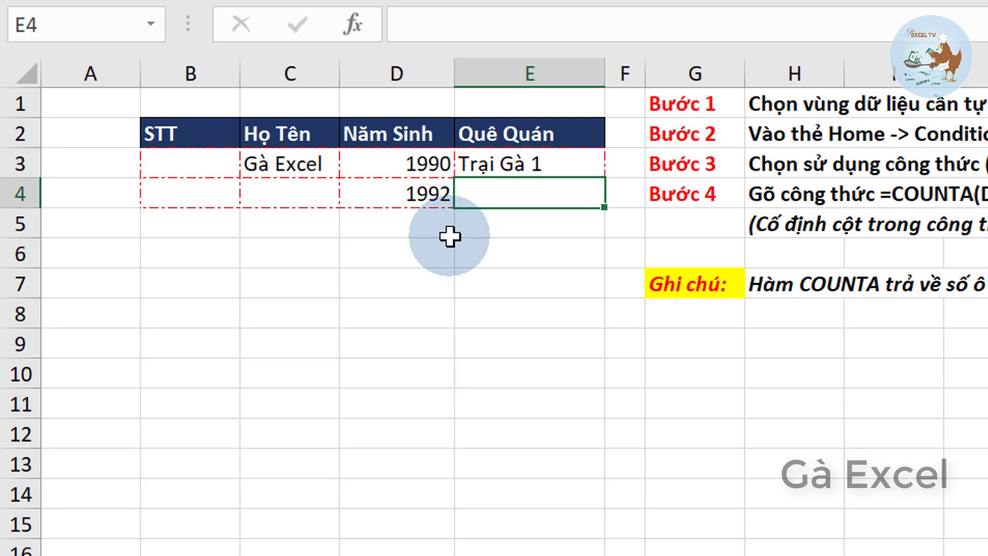
text(Traại Gà 2)
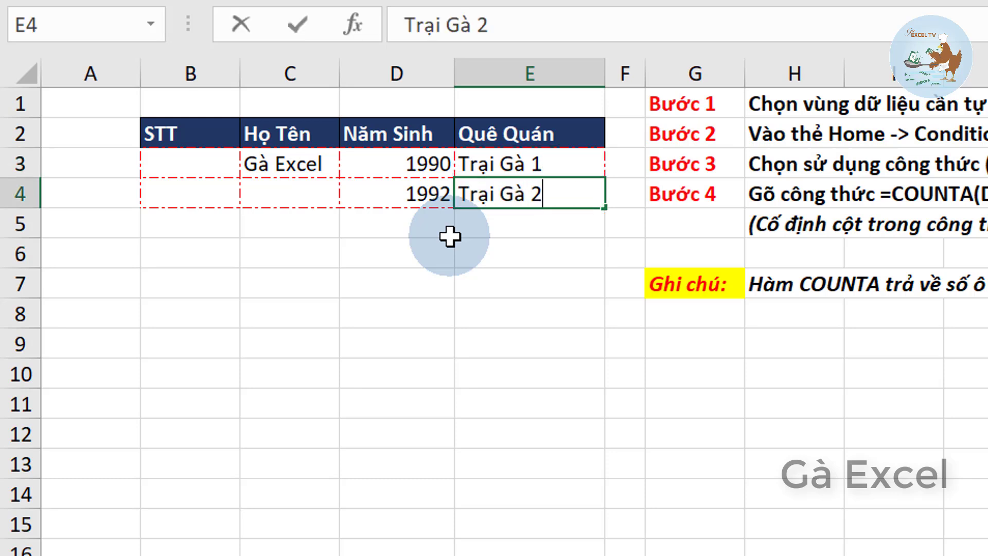
key(Return)
Step: Type a second person's name in C4 and re-enter 1992 in D4
key(Left)
key(Left)
key(Up)
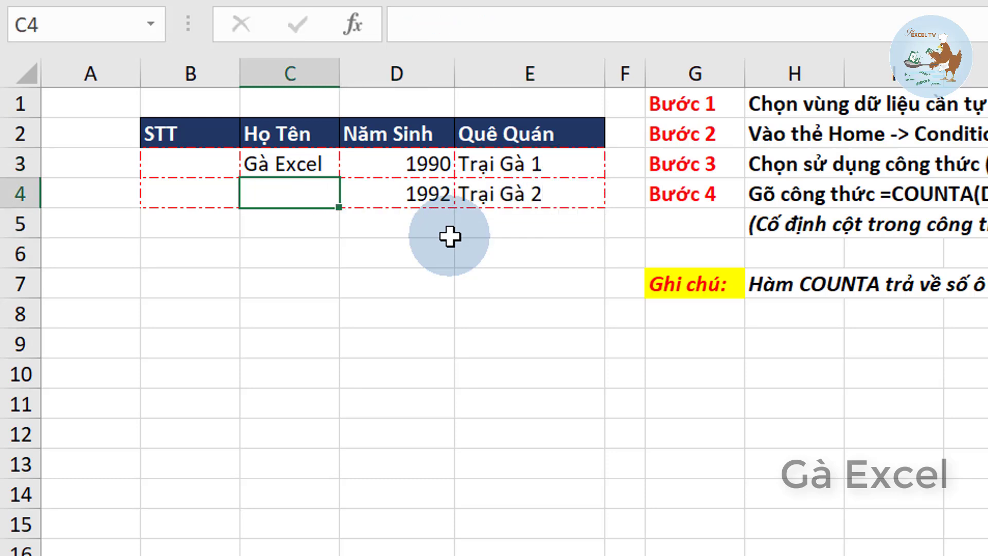
text(G)
key(BackSpace)
key(BackSpace)
text(N)
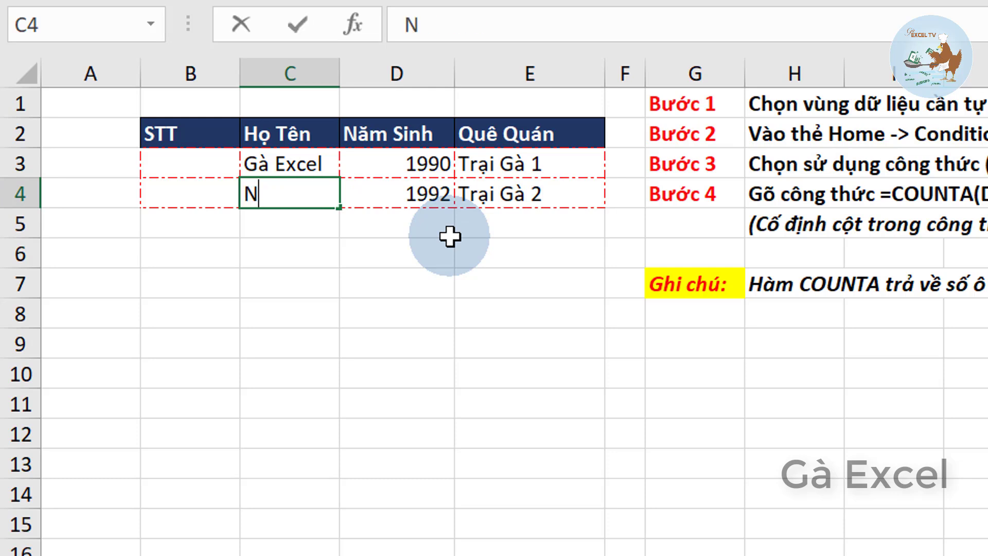
text(guyeăn A)
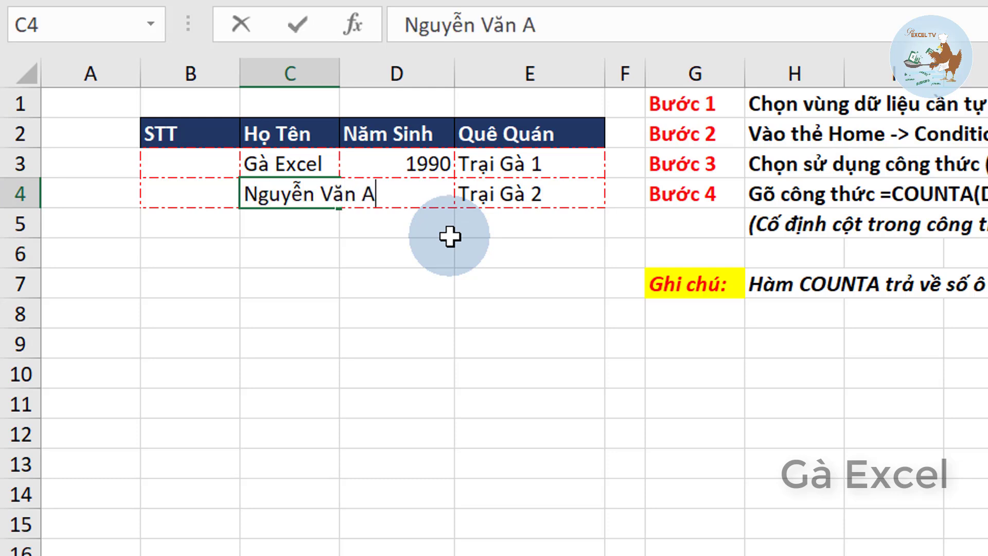
key(Tab)
text(1992)
key(Return)
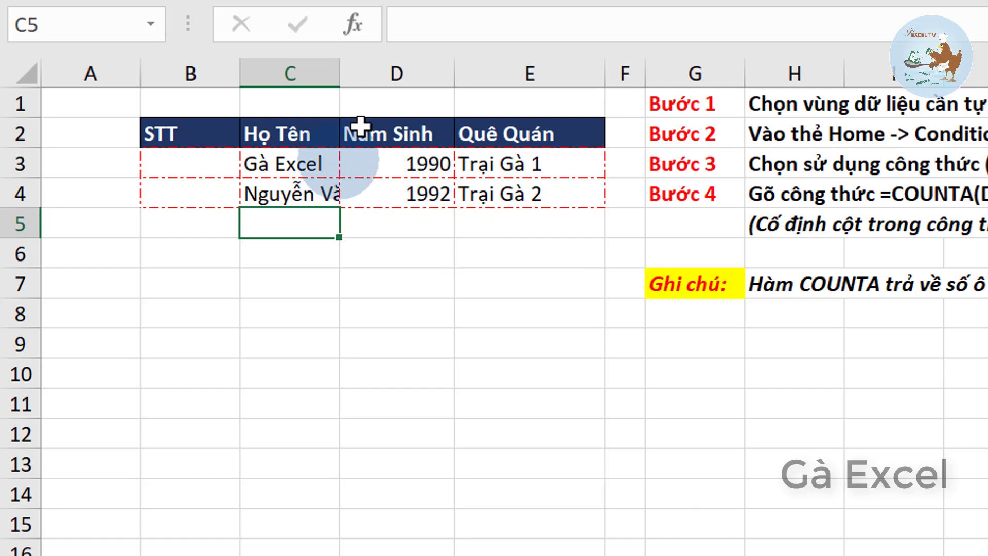
Step: Widen column C to fit the names and number STT 1 and 2 in B3:B4
double_click(339, 82)
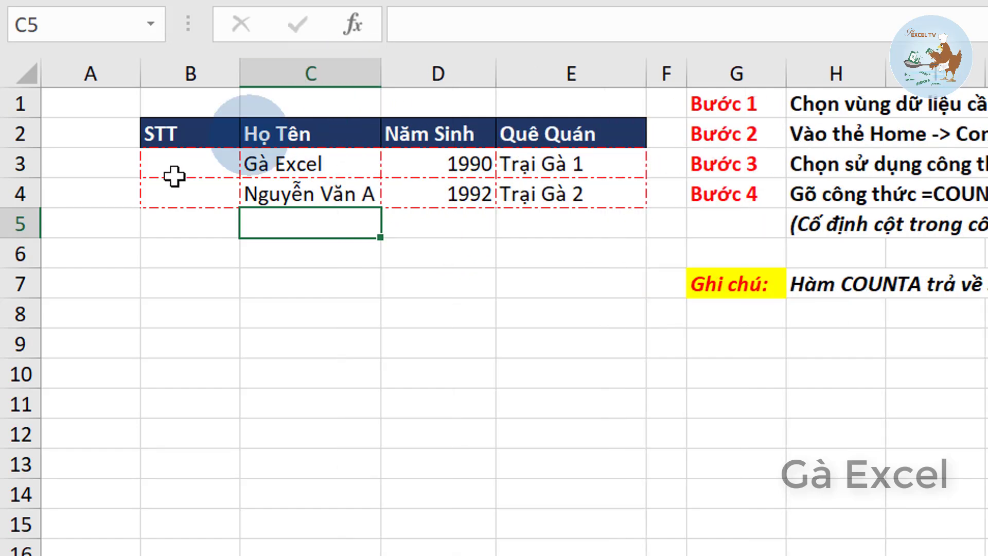
click(197, 190)
click(210, 154)
text(1)
key(Return)
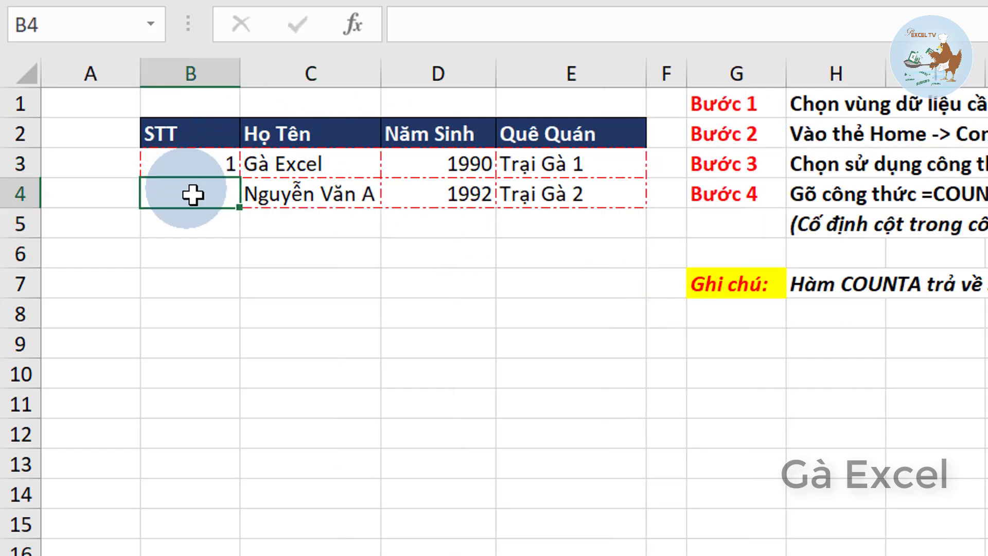
text(2)
key(Tab)
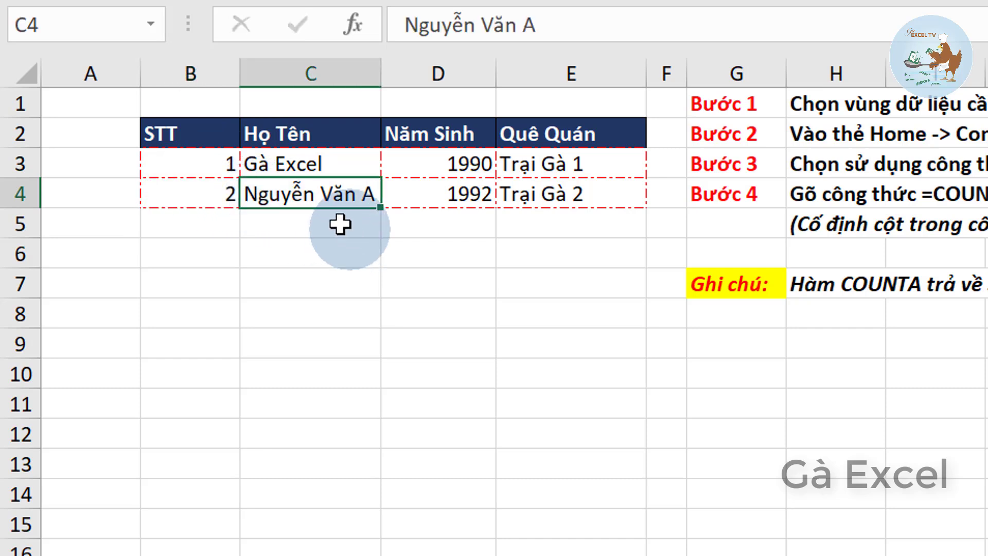
Step: Fill the STT numbers down to 10 in B12, then deselect to view borders on rows 5–12
click(216, 161)
mouse_move(216, 161)
mouse_down()
mouse_move(236, 322)
mouse_move(225, 436)
mouse_up()
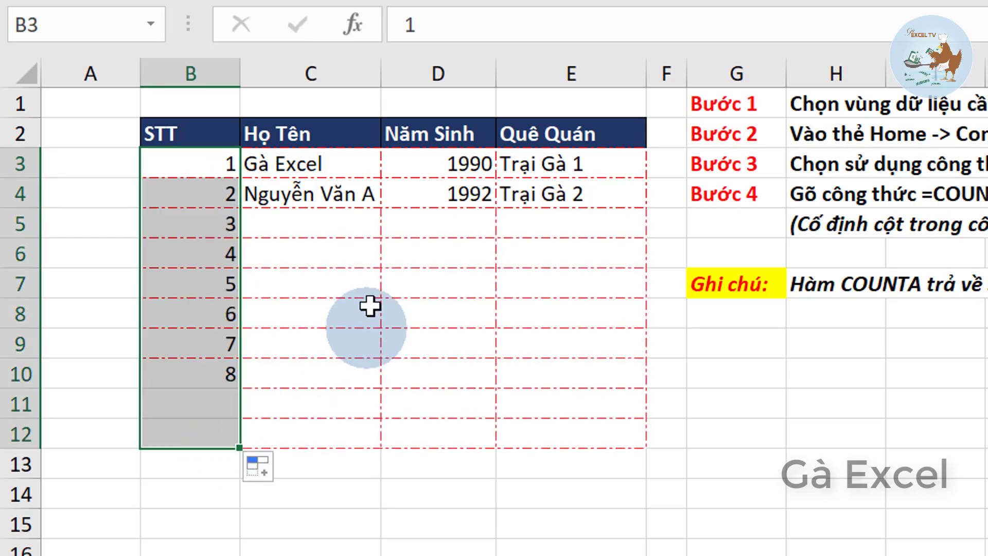
drag(236, 226, 536, 435)
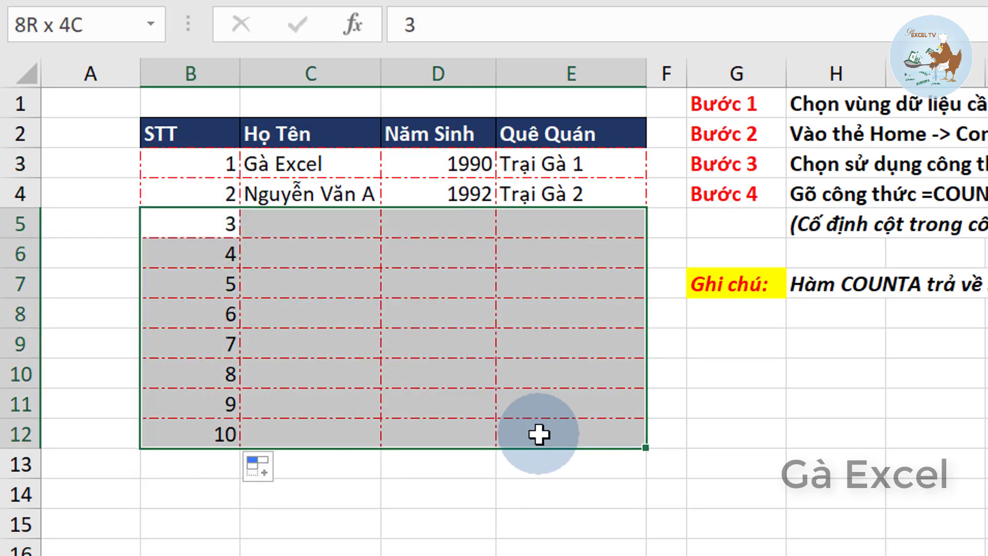
click(430, 334)
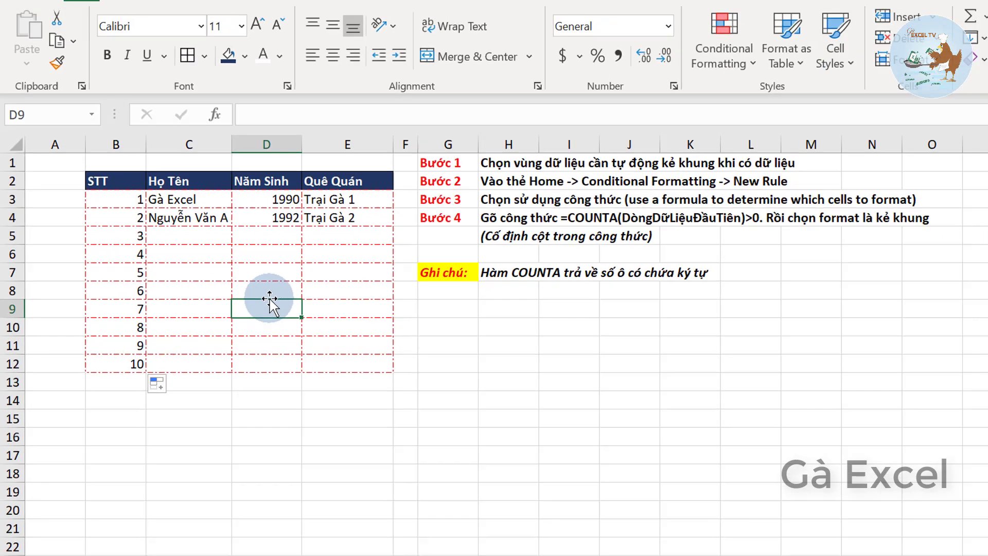